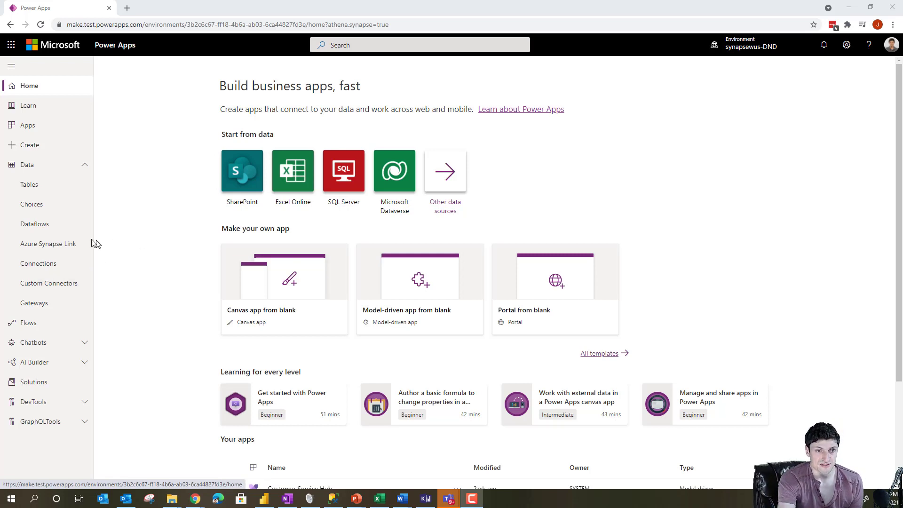
- Start a new data lake link connected to an Azure Synapse Analytics workspace
click(64, 250)
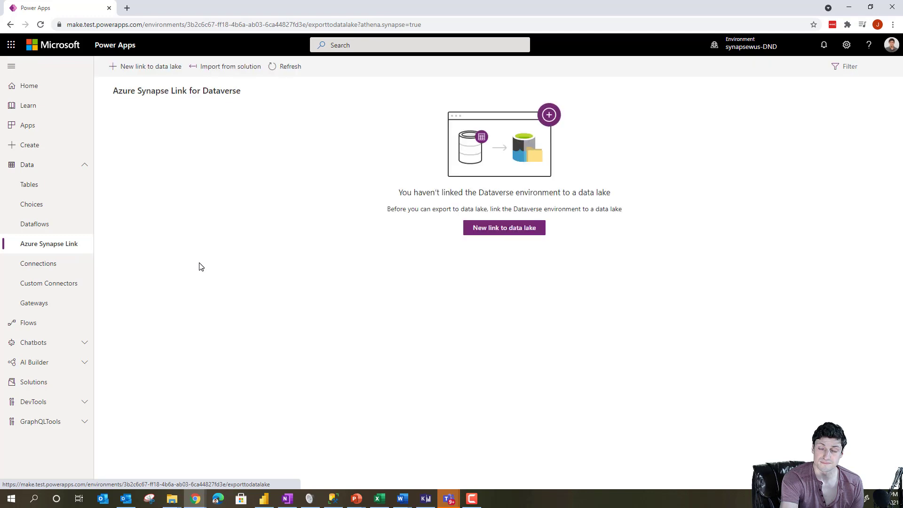
click(154, 72)
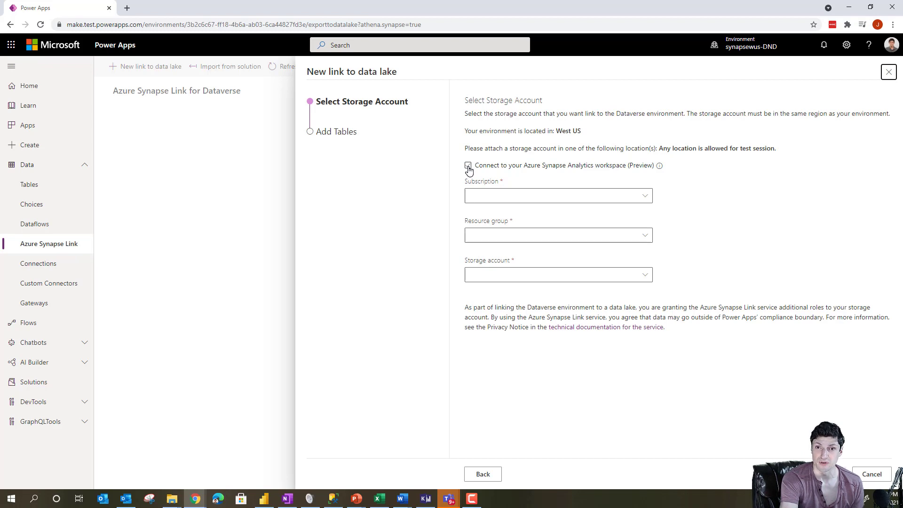
click(469, 167)
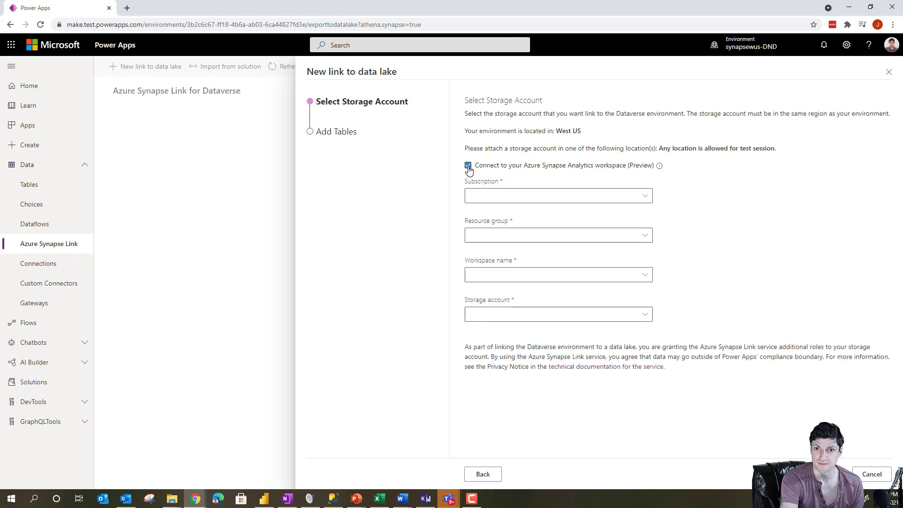
- Choose the BigDataPMInternal subscription, the suggested resource group, the Synapse workspace and the storage account
click(622, 194)
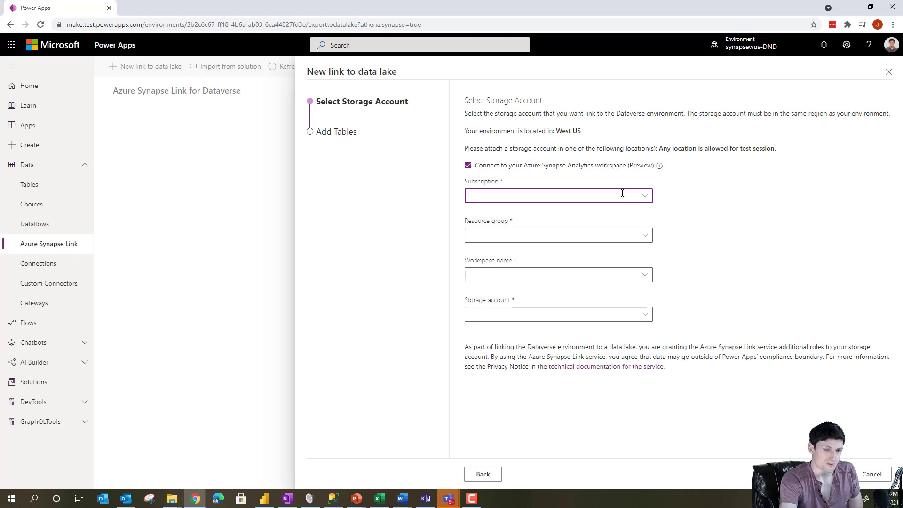
text(BigDataPMInternal)
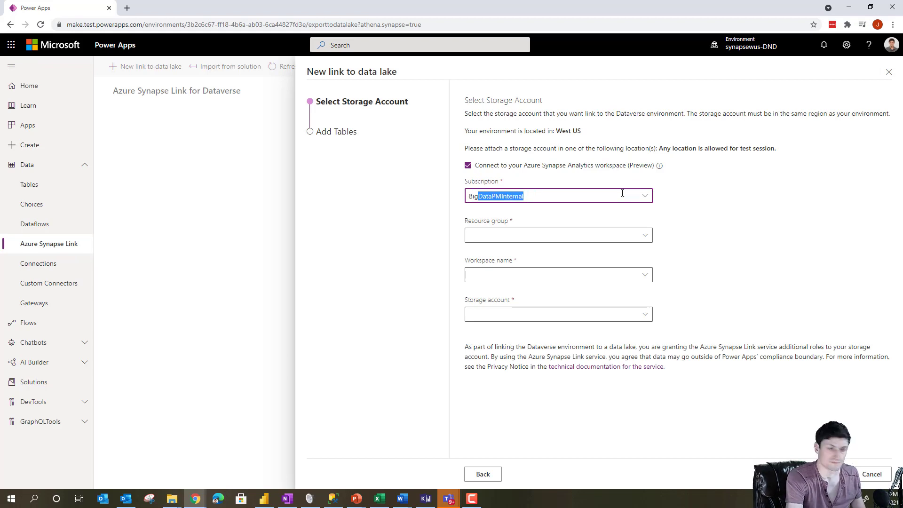
key(Tab)
text(sy)
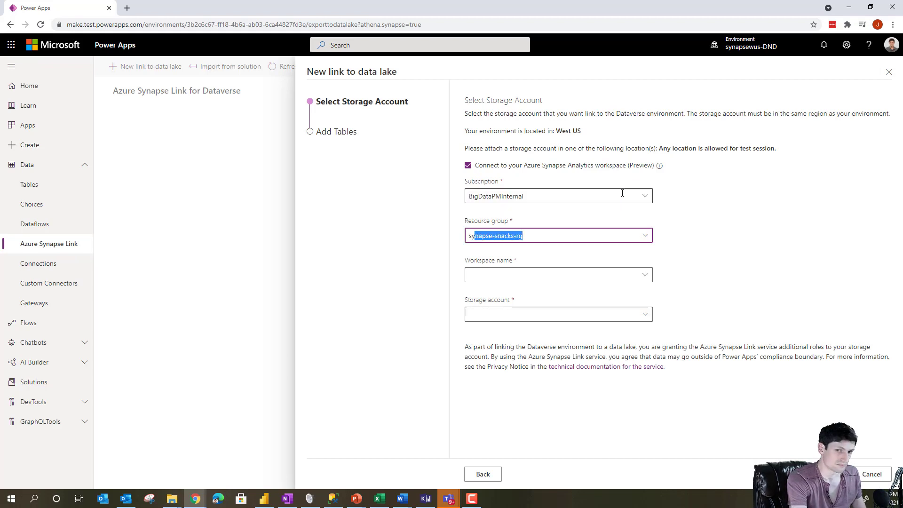
text(eJ)
key(Tab)
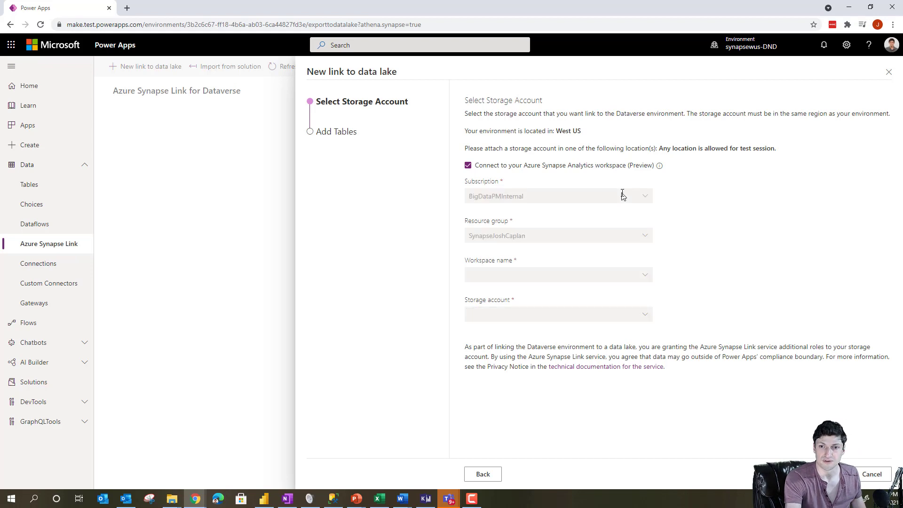
click(644, 274)
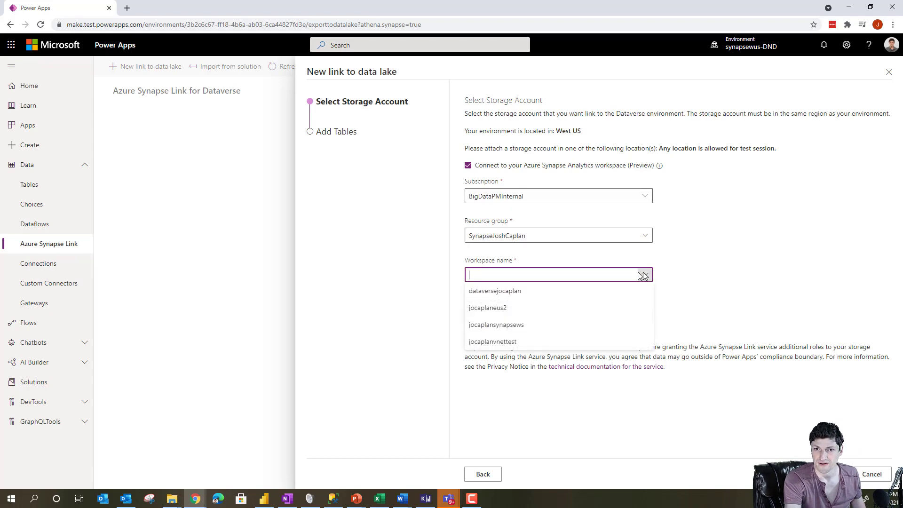
click(567, 291)
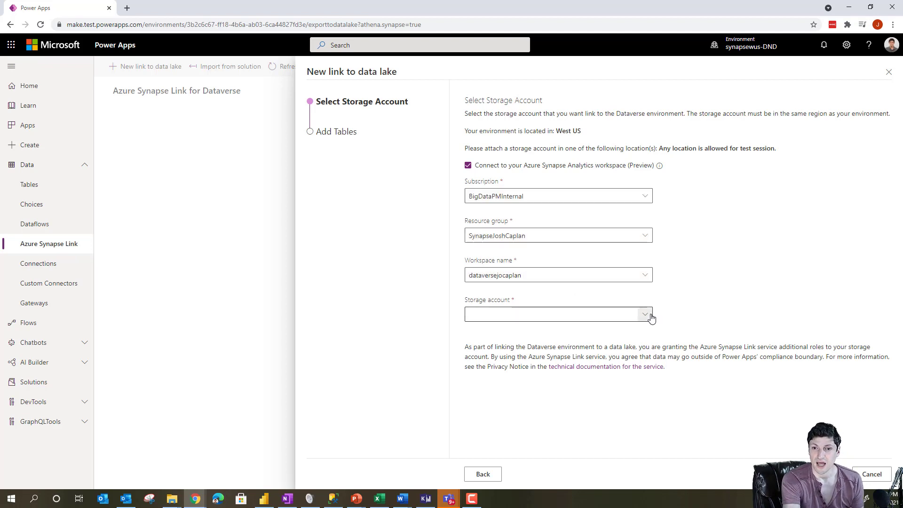
click(650, 319)
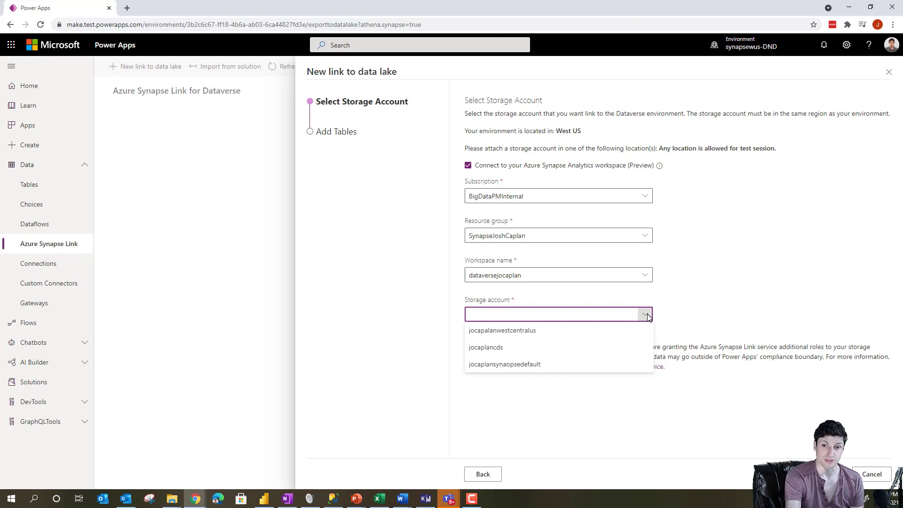
click(525, 334)
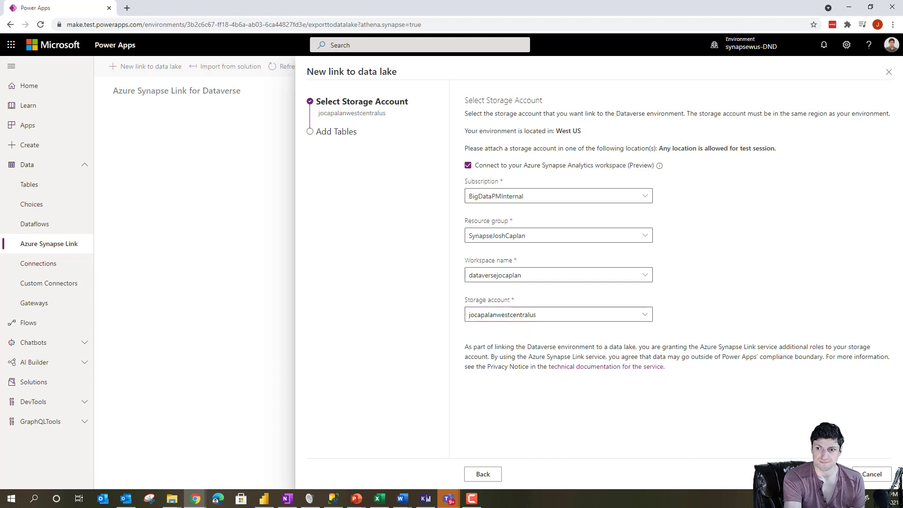
- Move to table selection and include the Account, Article and Activity Party tables
click(711, 477)
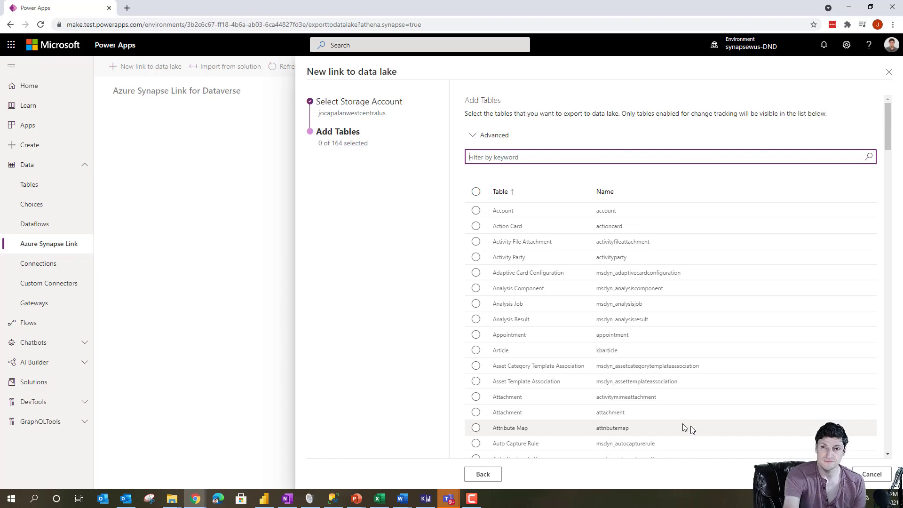
click(475, 211)
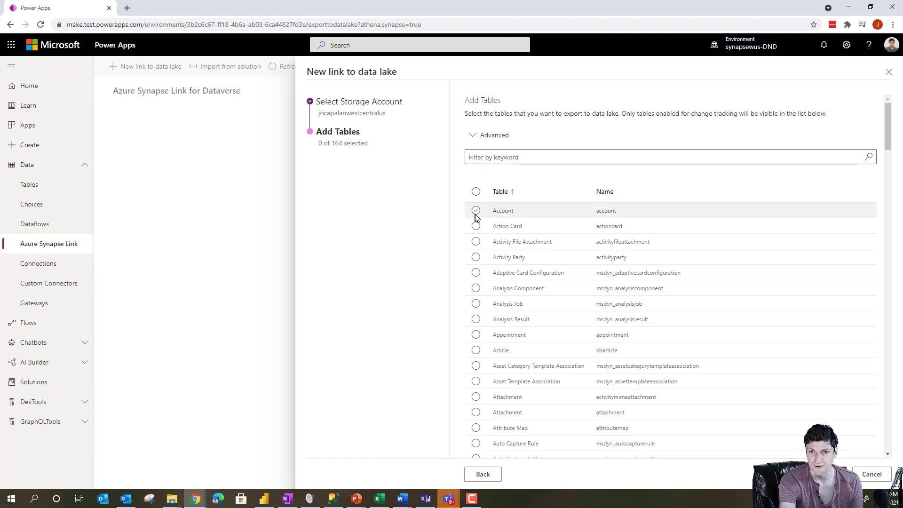
click(475, 350)
click(475, 257)
scroll(494, 212, down, 3)
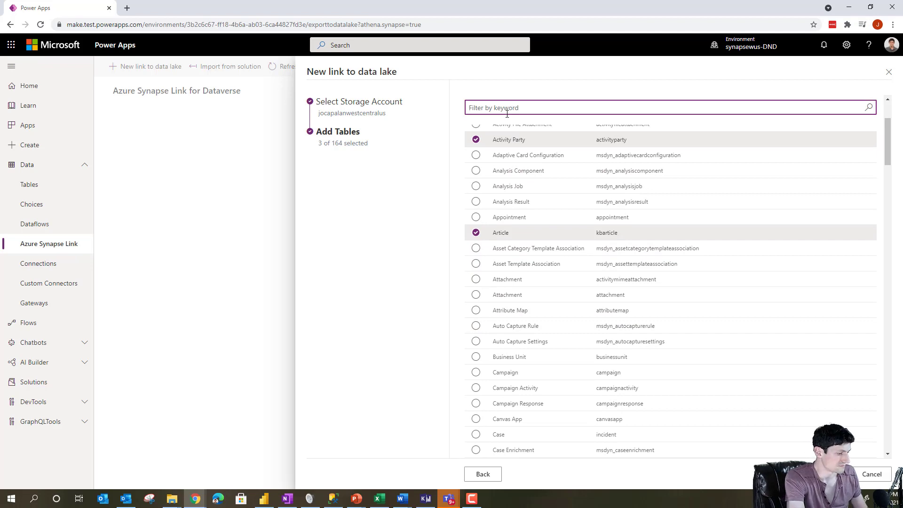
text(org)
- Include the filtered Organization and Lead tables, then clear the filter to show all tables
click(476, 211)
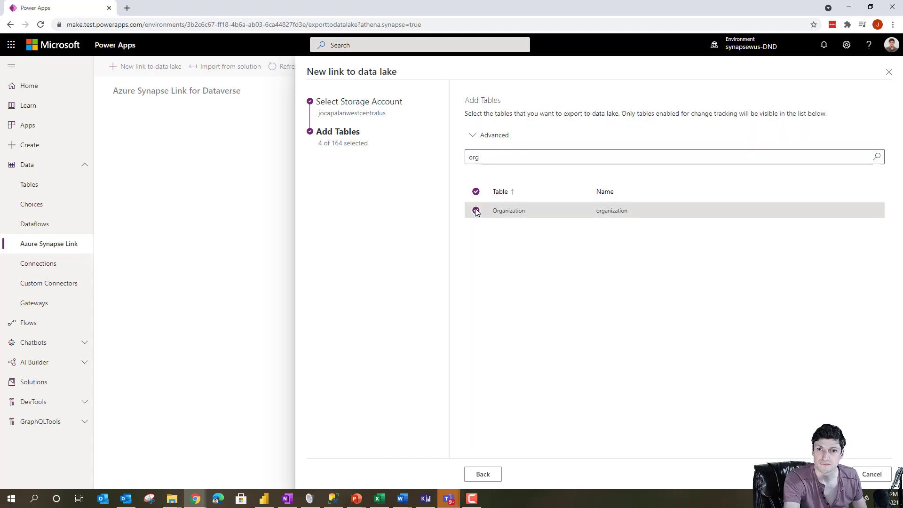
double_click(498, 156)
key(BackSpace)
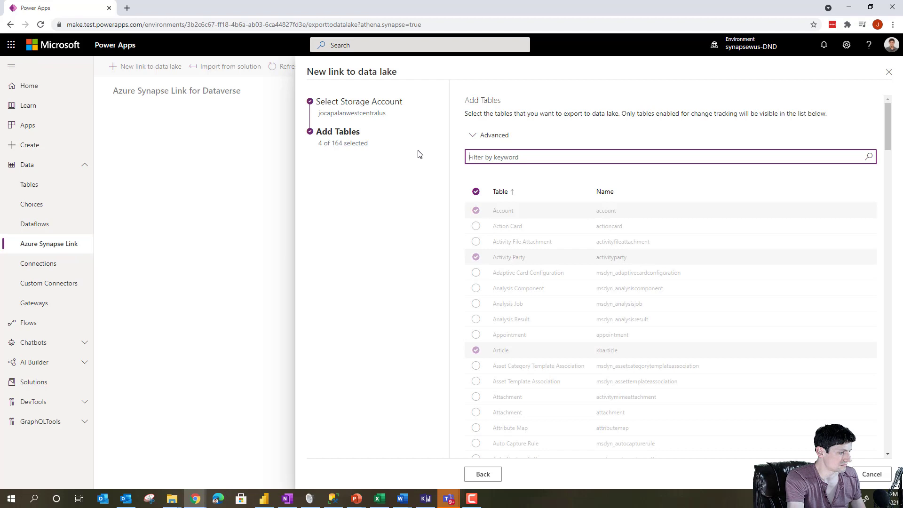
text(lead)
click(476, 211)
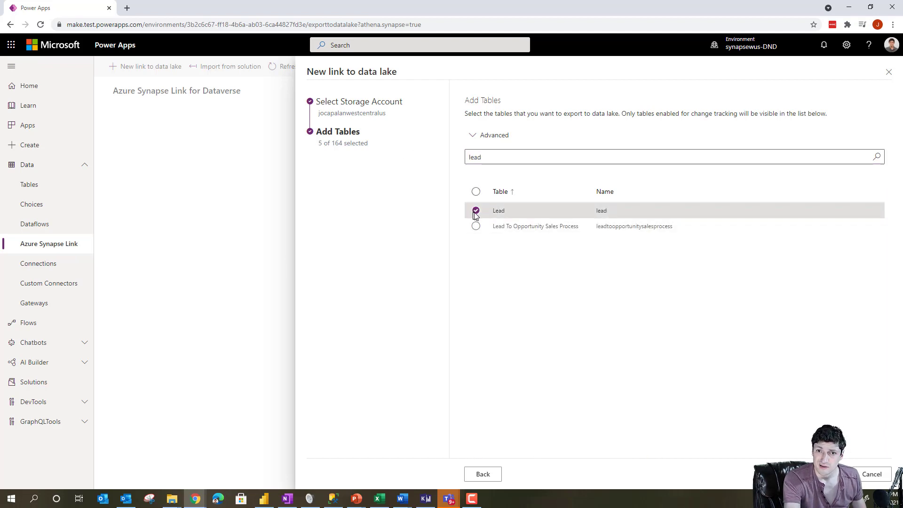
double_click(500, 153)
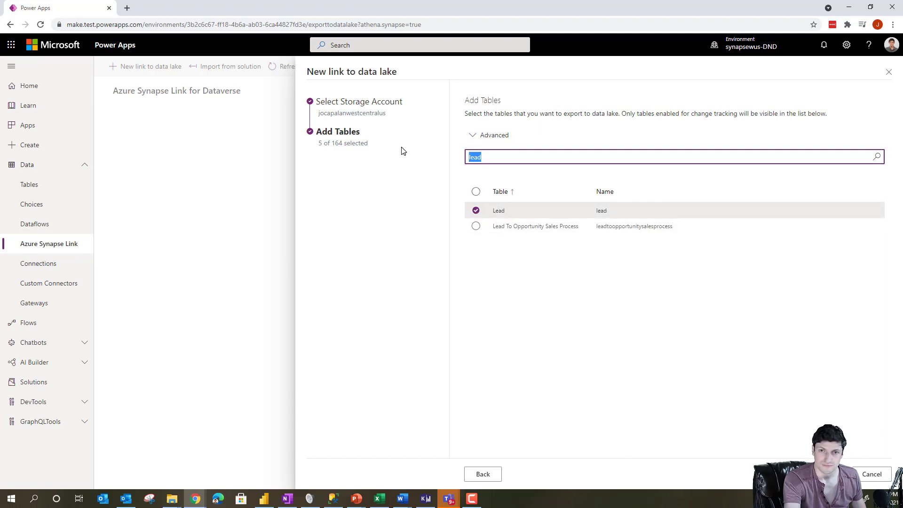
key(BackSpace)
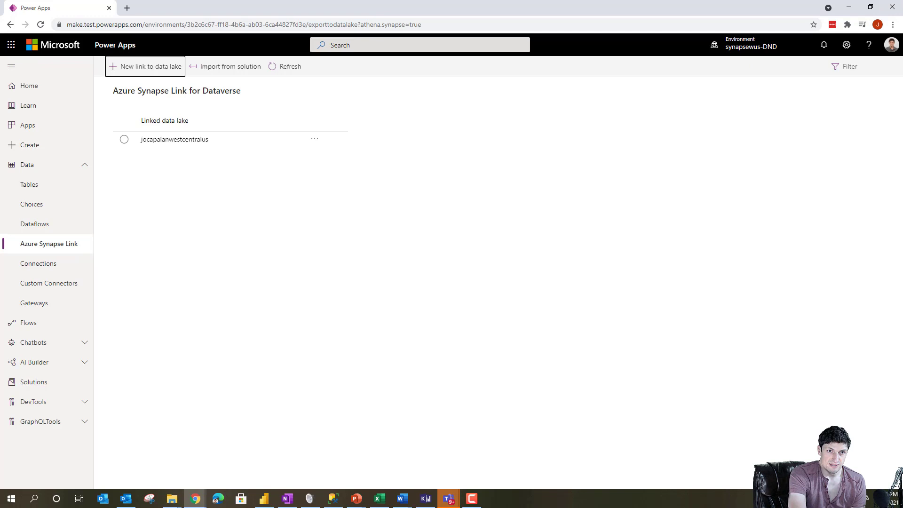
- Open the Synapse workspace behind the selected linked data lake
click(125, 141)
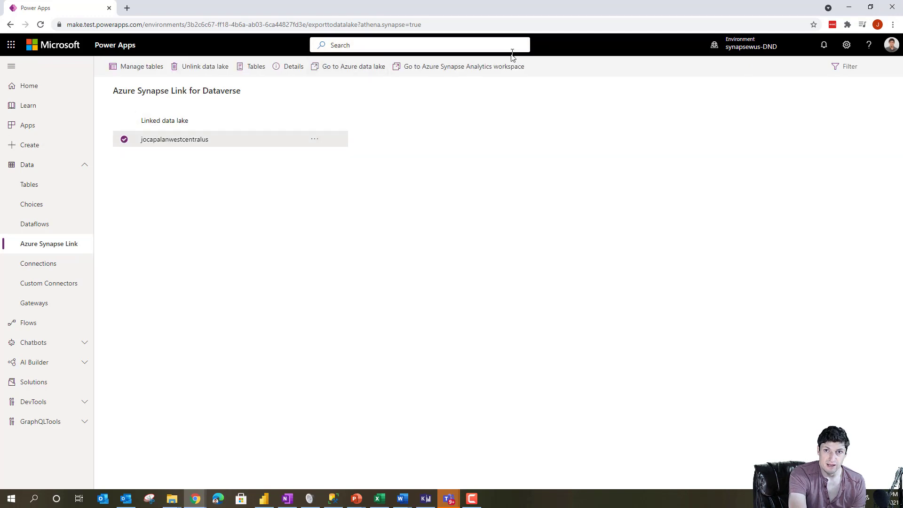
click(475, 67)
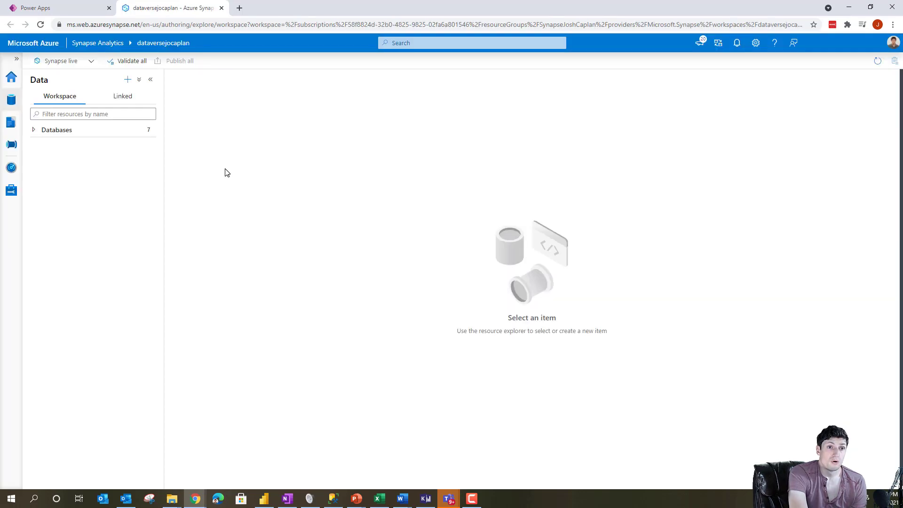
mouse_move(56, 130)
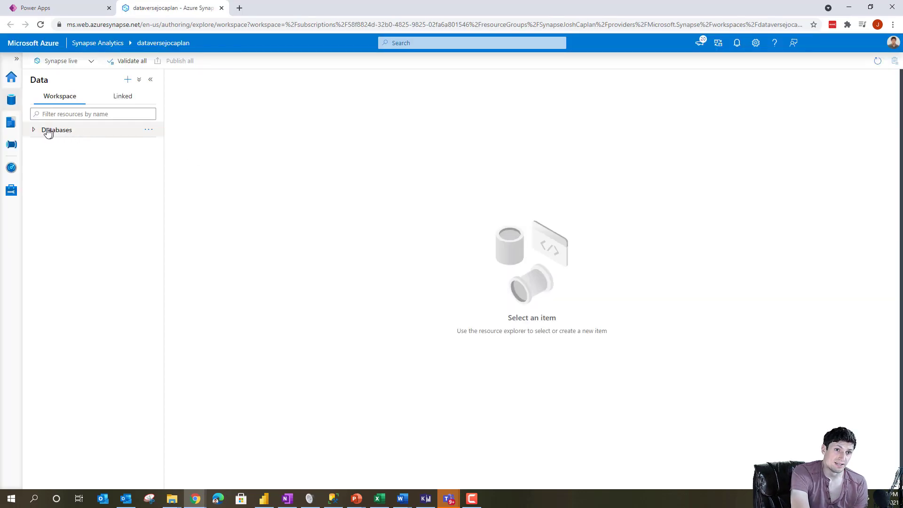
- Expand the dataverse_synapsewusdn database's tables and the account table's columns in the Data hub
click(36, 133)
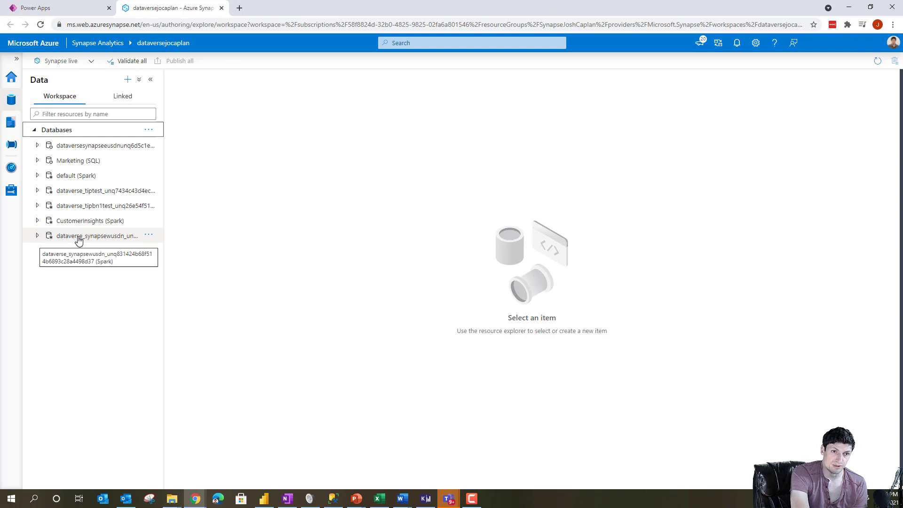
click(40, 238)
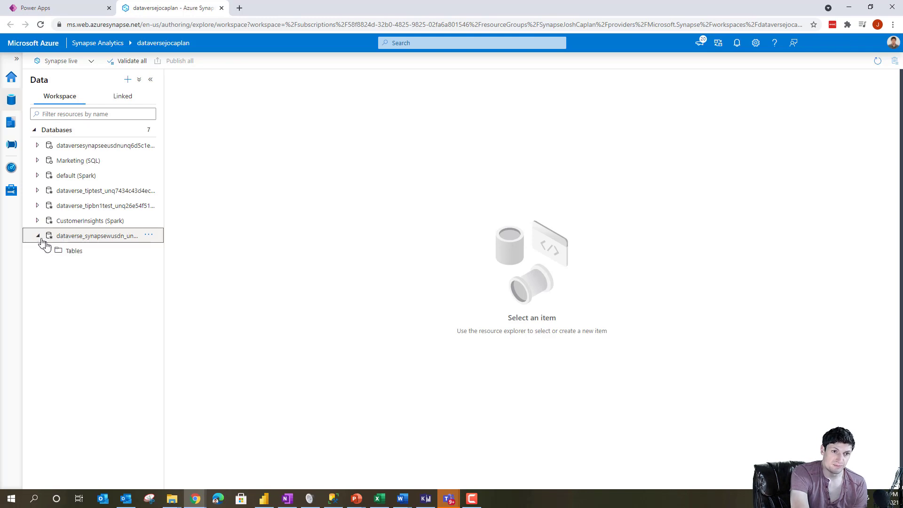
click(48, 250)
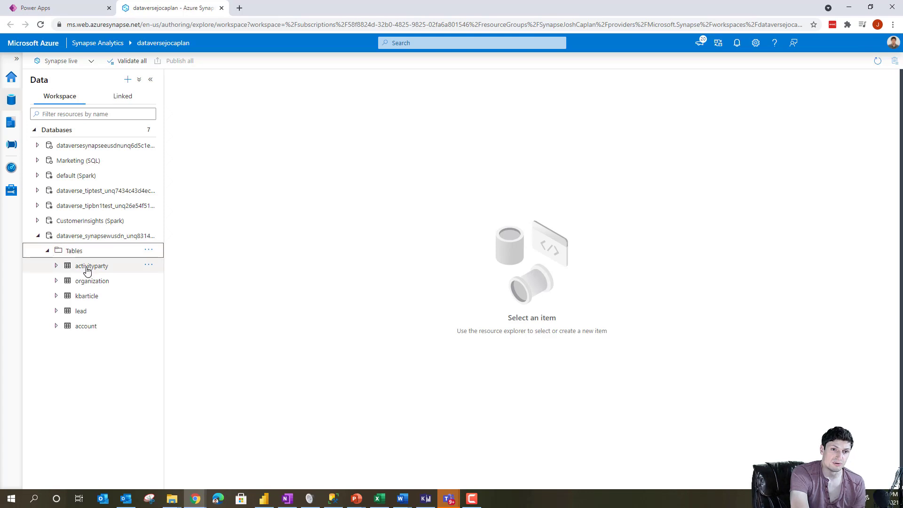
click(56, 325)
click(67, 341)
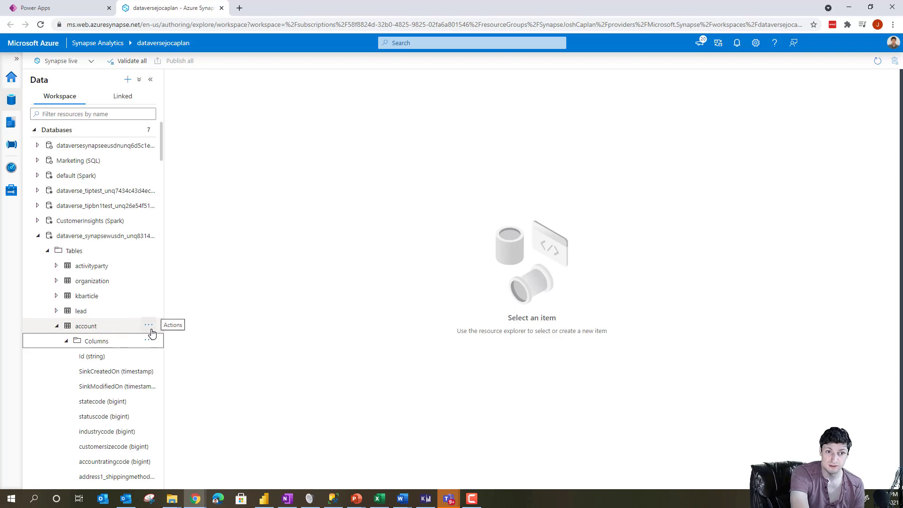
click(149, 327)
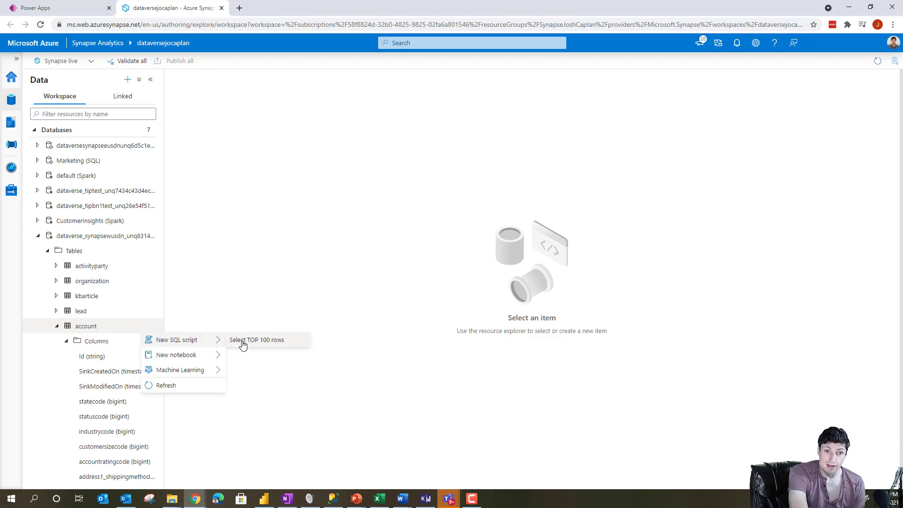
- Generate a Select TOP 100 rows script on the account table and run it
click(238, 340)
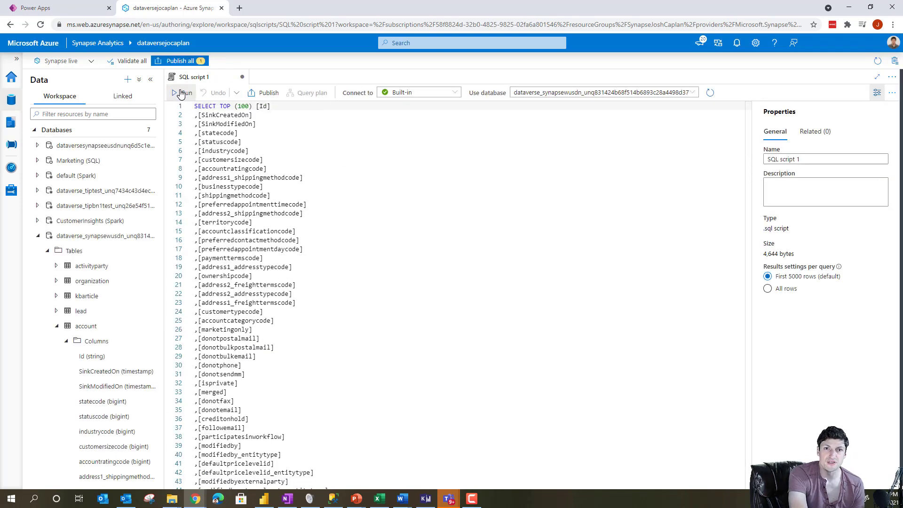
click(181, 94)
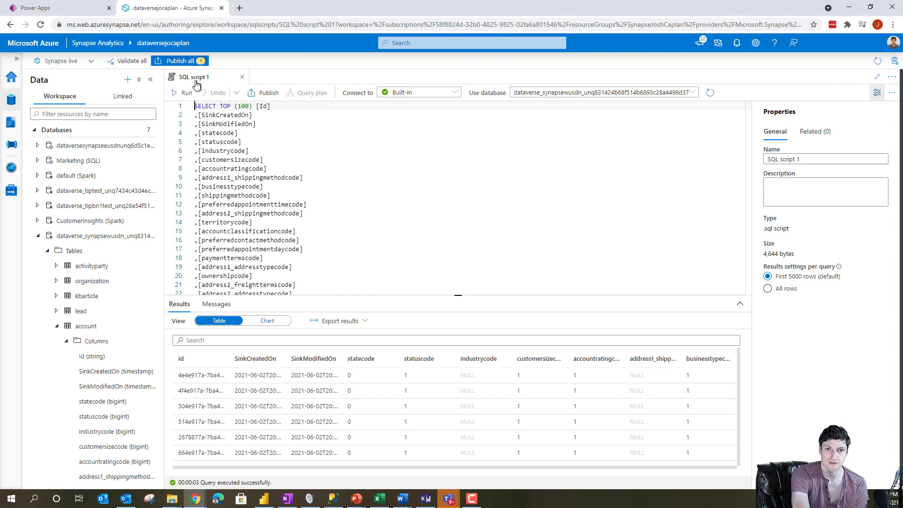
click(187, 91)
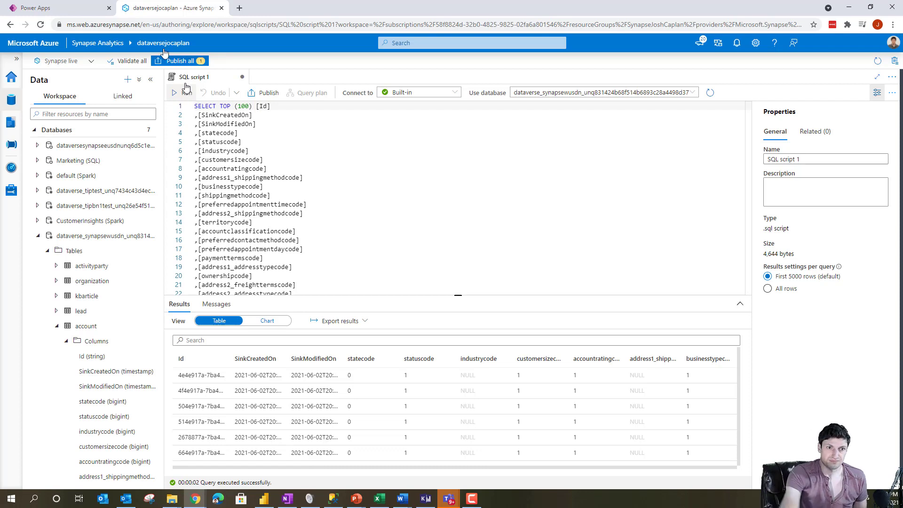
mouse_move(106, 325)
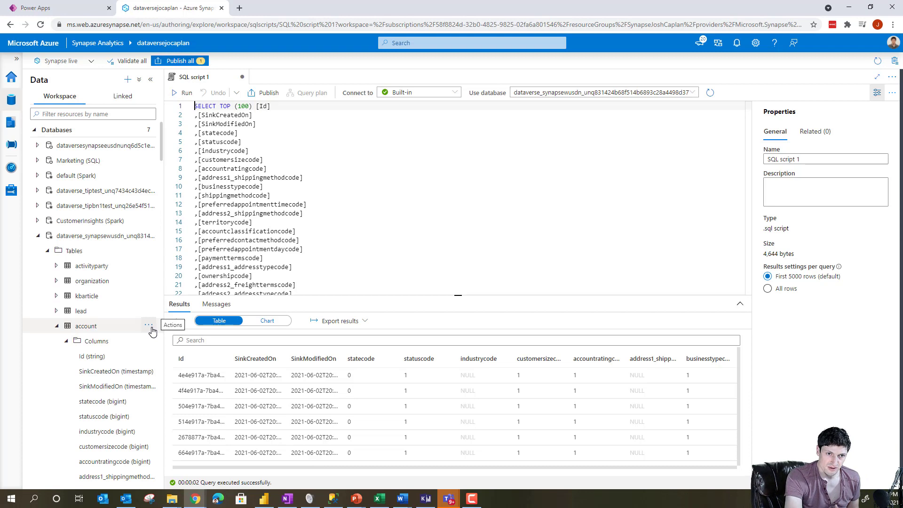
- Create a Load to DataFrame notebook on account and switch its language to Spark SQL
click(149, 326)
mouse_move(176, 354)
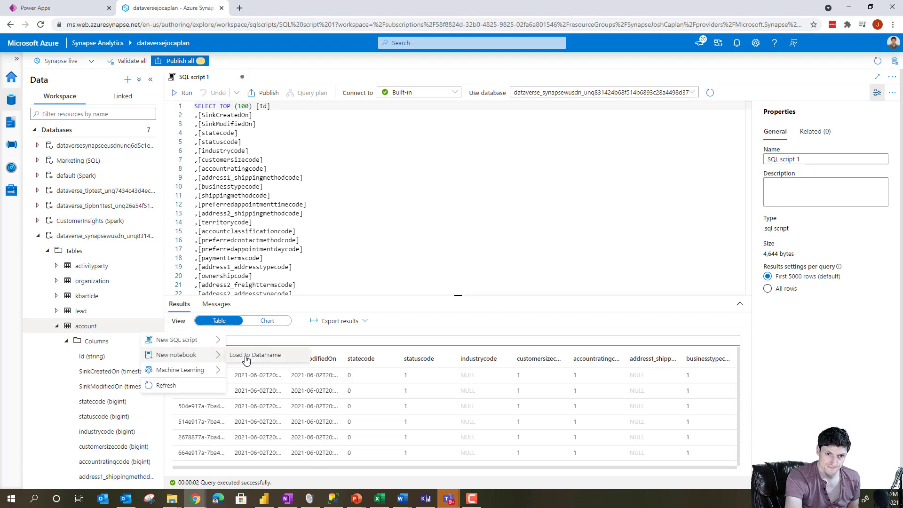
click(245, 359)
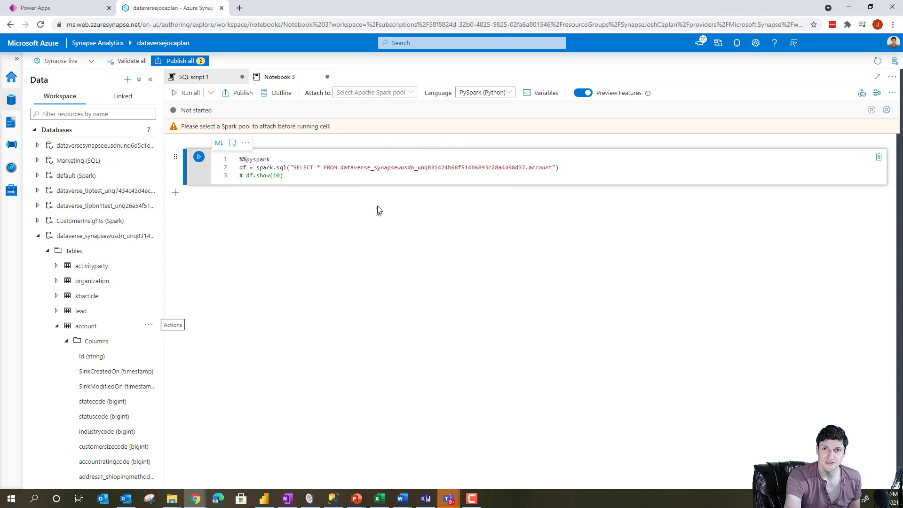
click(491, 95)
click(472, 151)
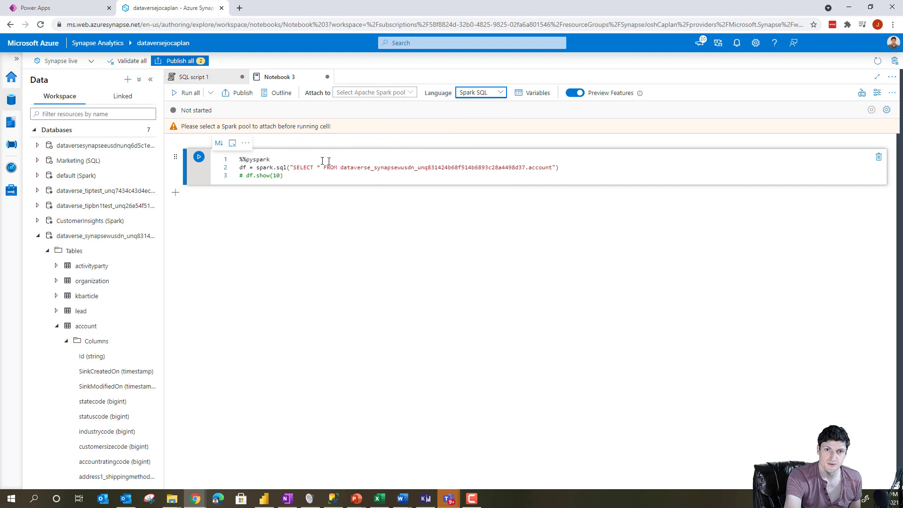
- Strip the PySpark wrapper and df.show line from the cell, then attach the dataversepool Spark pool
drag(291, 169, 157, 129)
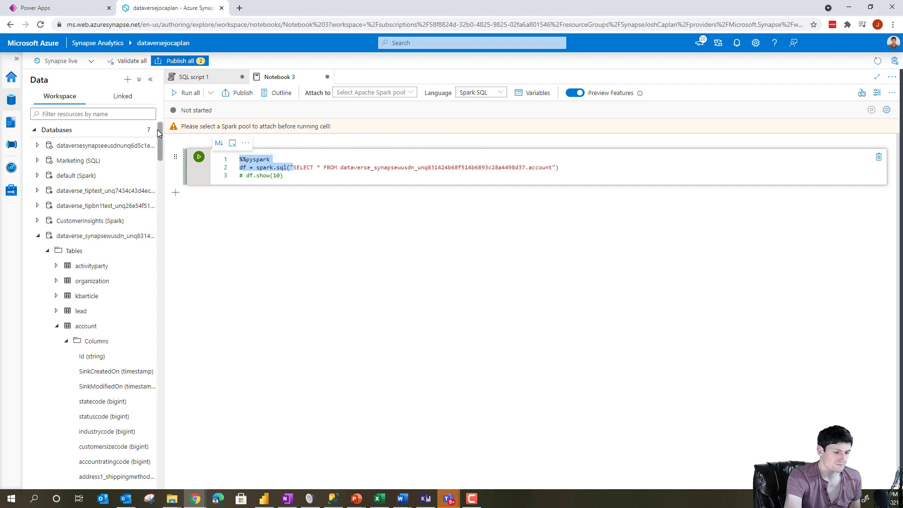
key(BackSpace)
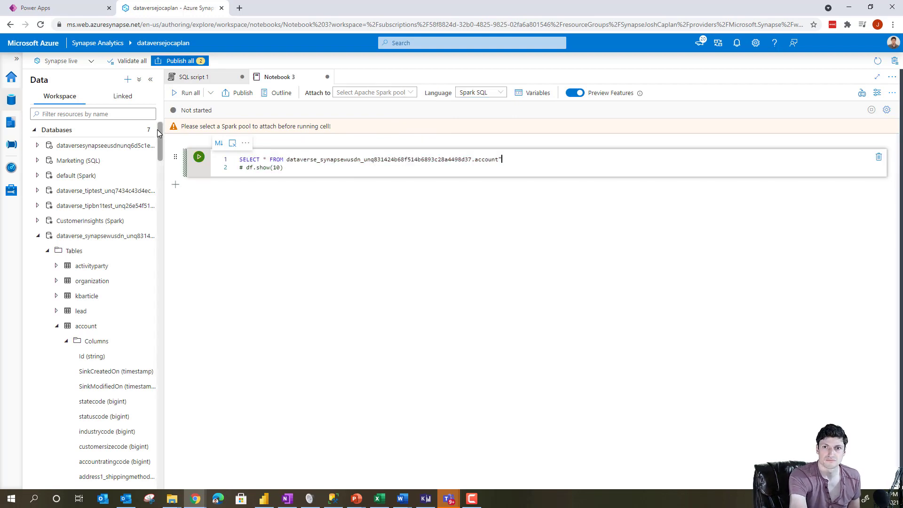
key(End)
key(BackSpace)
key(BackSpace)
key(Down)
key(shift+Home)
key(BackSpace)
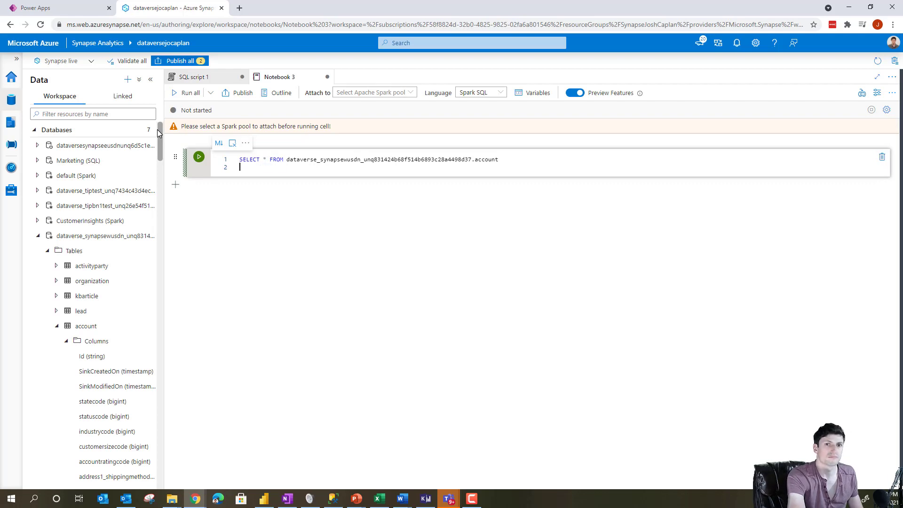
click(388, 93)
click(357, 107)
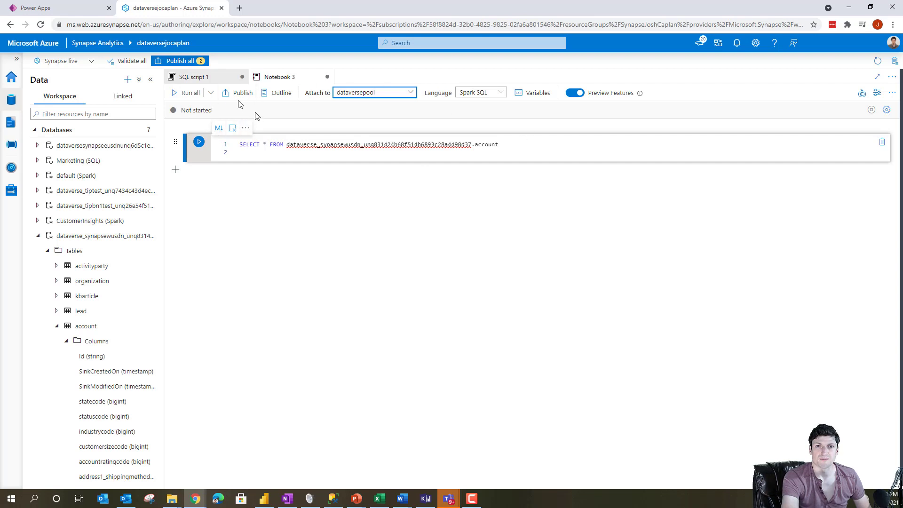
- Run the account query, then append 'limit 100' and run it again
click(190, 94)
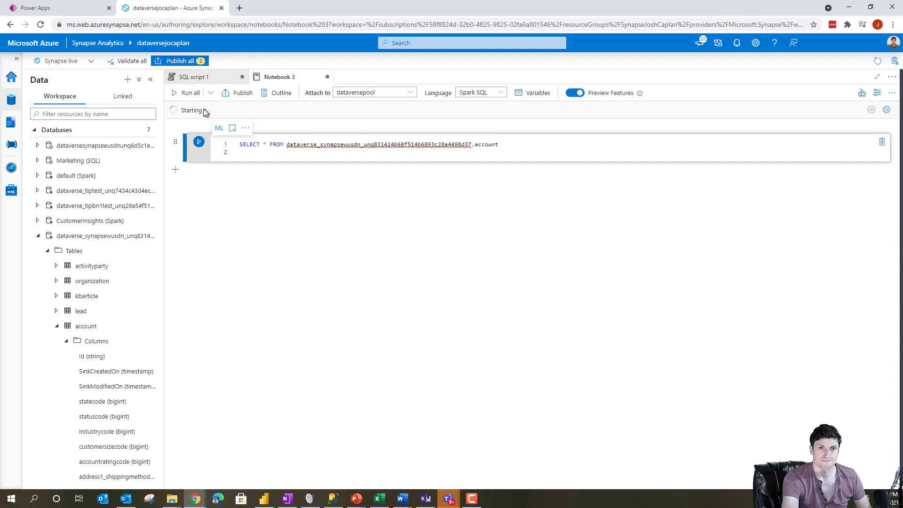
click(260, 144)
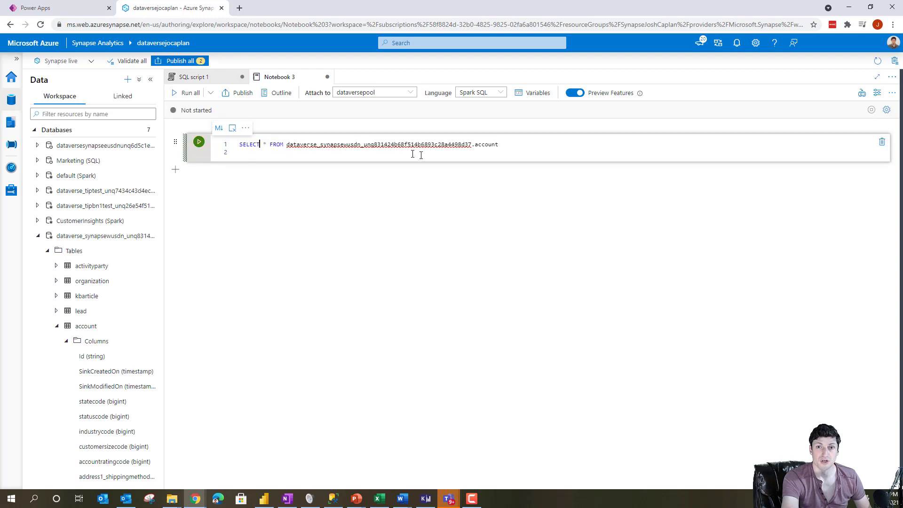
click(503, 145)
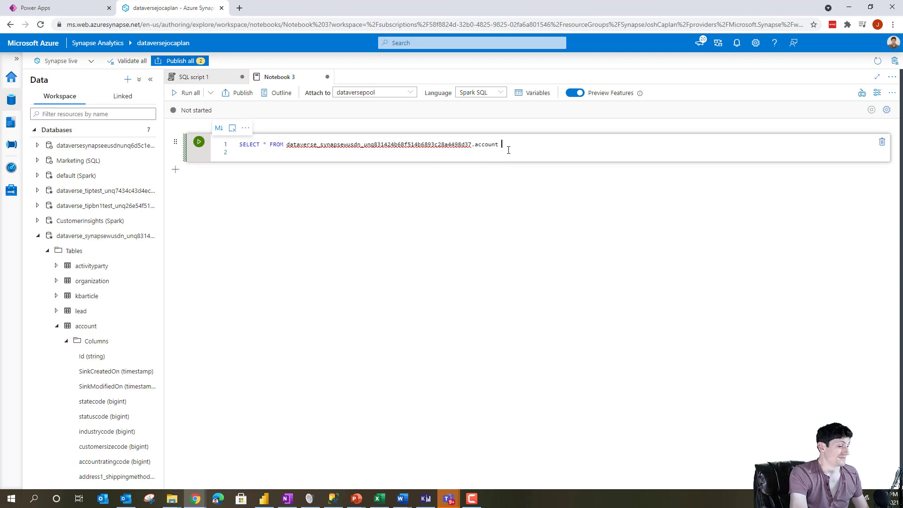
text(limit)
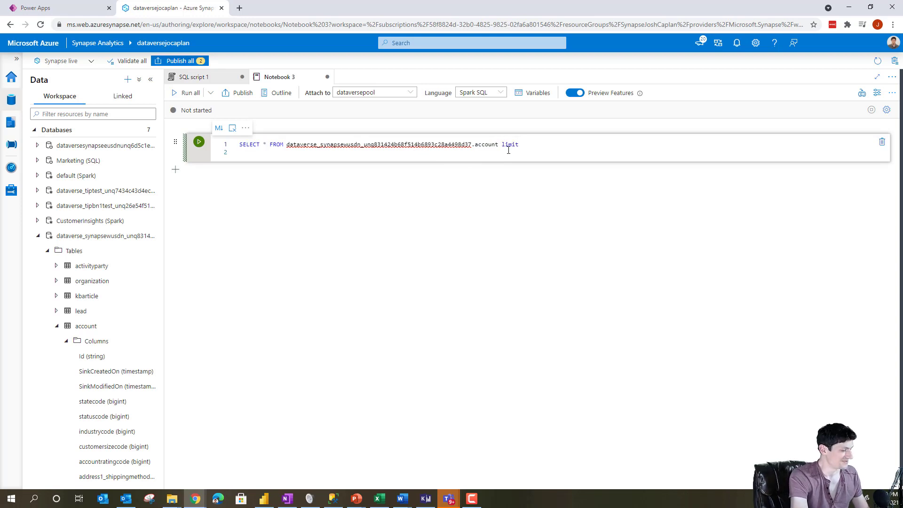
text( 100)
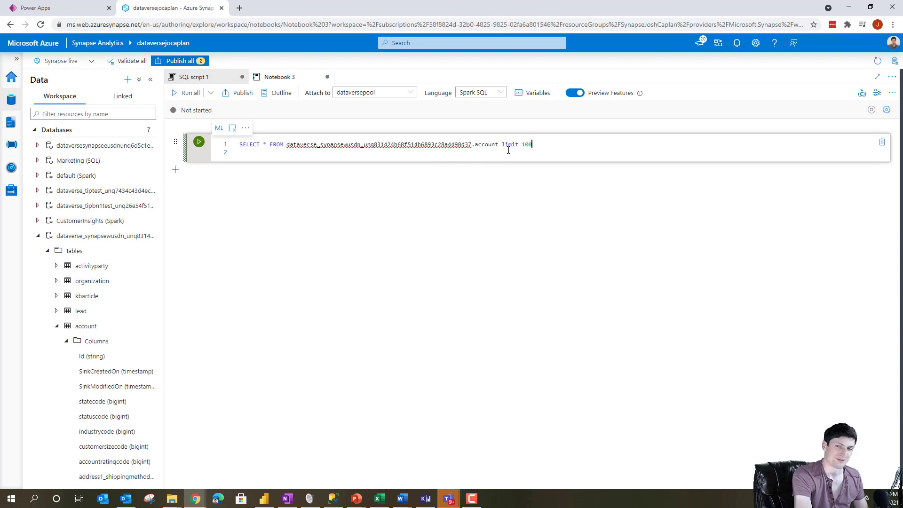
click(188, 97)
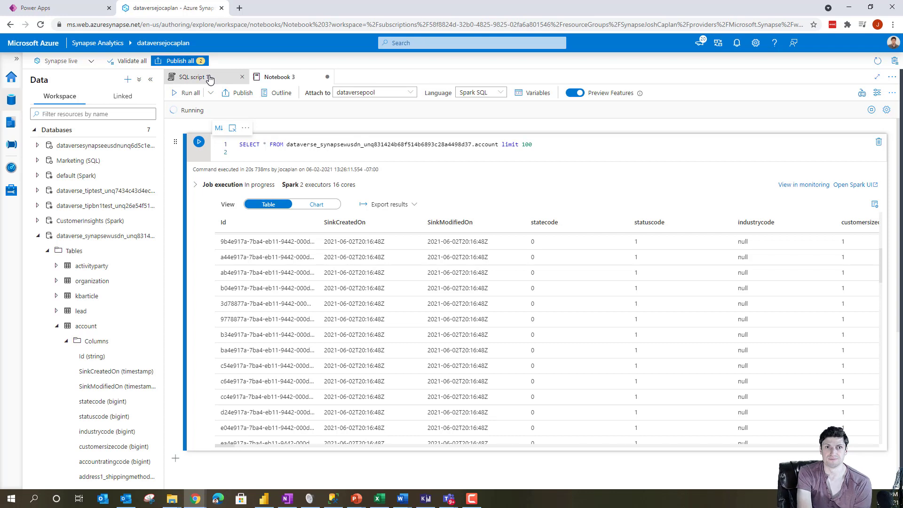
mouse_move(192, 77)
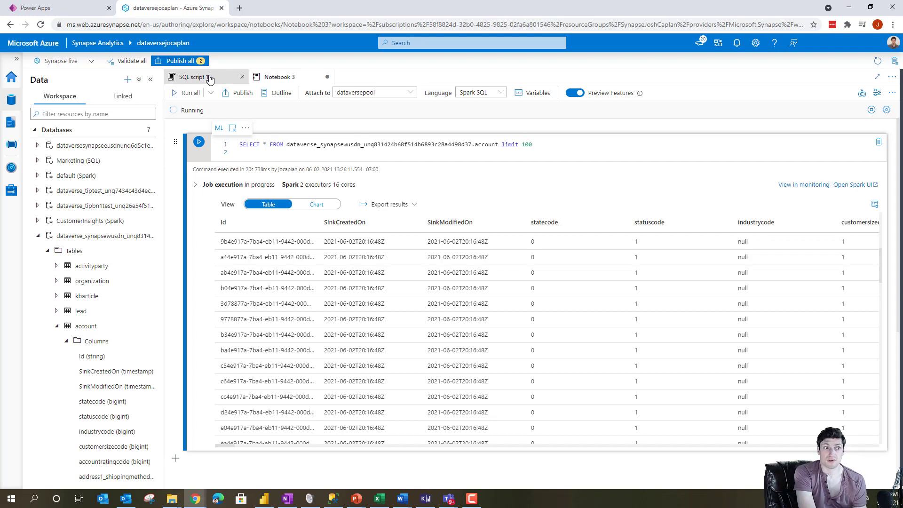
- Switch back to SQL script 1 and its top 100 account results
click(210, 79)
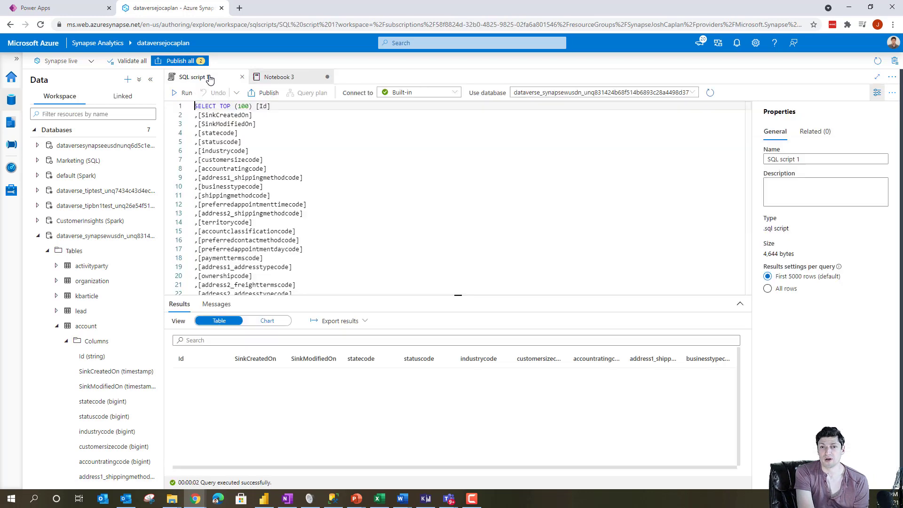